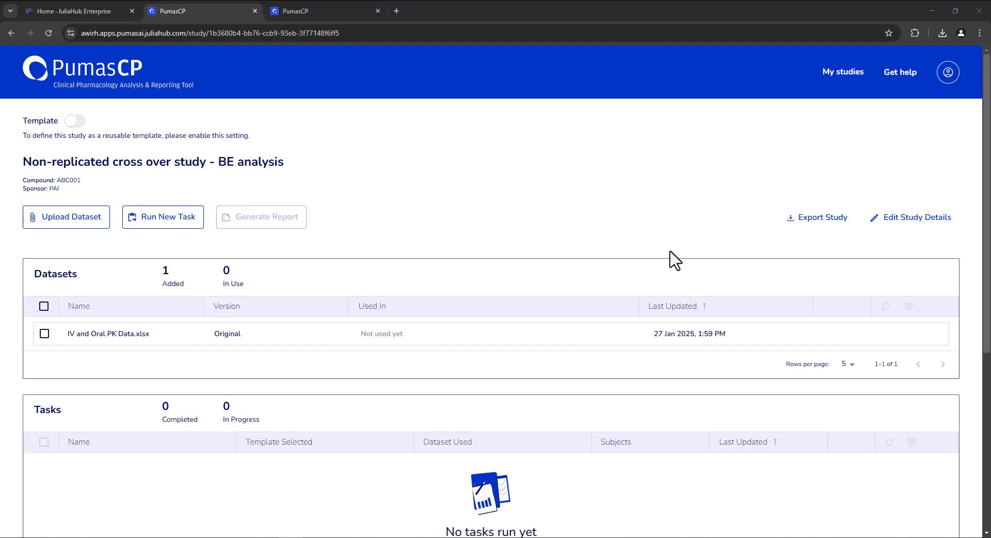
Open the IV and Oral PK Data.xlsx dataset, examine its columns and the Sequence and Period values, and close it unchanged.
{"action": "mouse_move", "coordinate": [121, 326]}
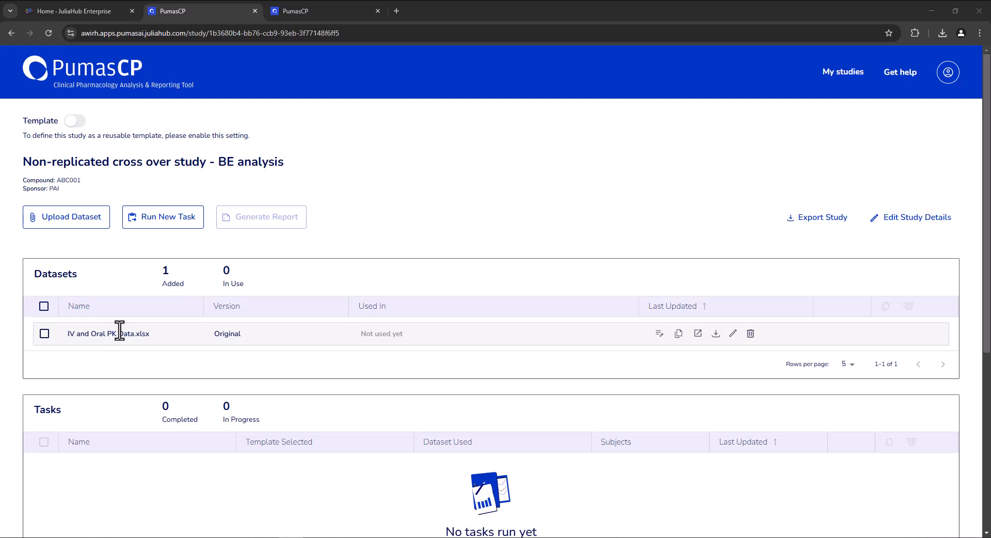
{"action": "left_click", "coordinate": [734, 334]}
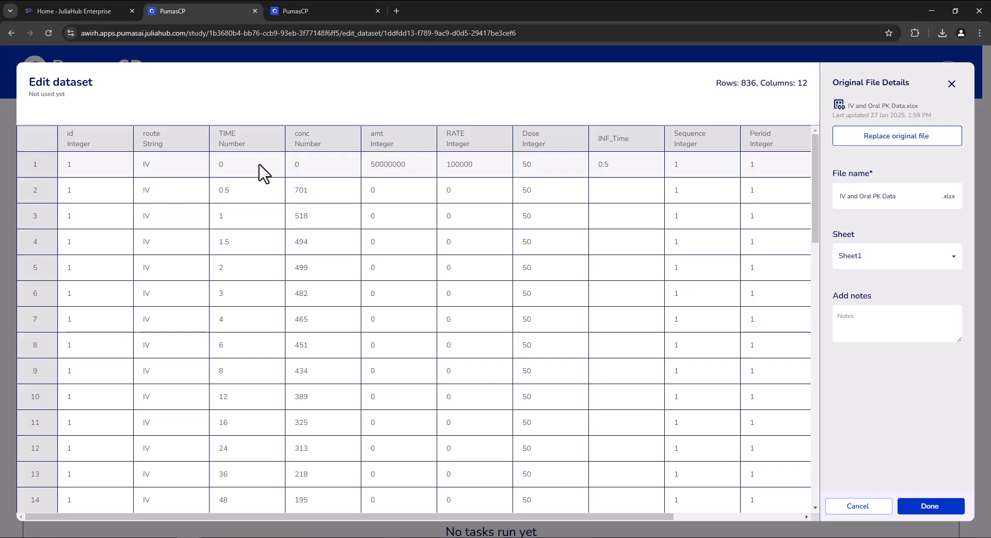
{"action": "scroll", "coordinate": [453, 206], "scroll_direction": "right", "scroll_amount": 5}
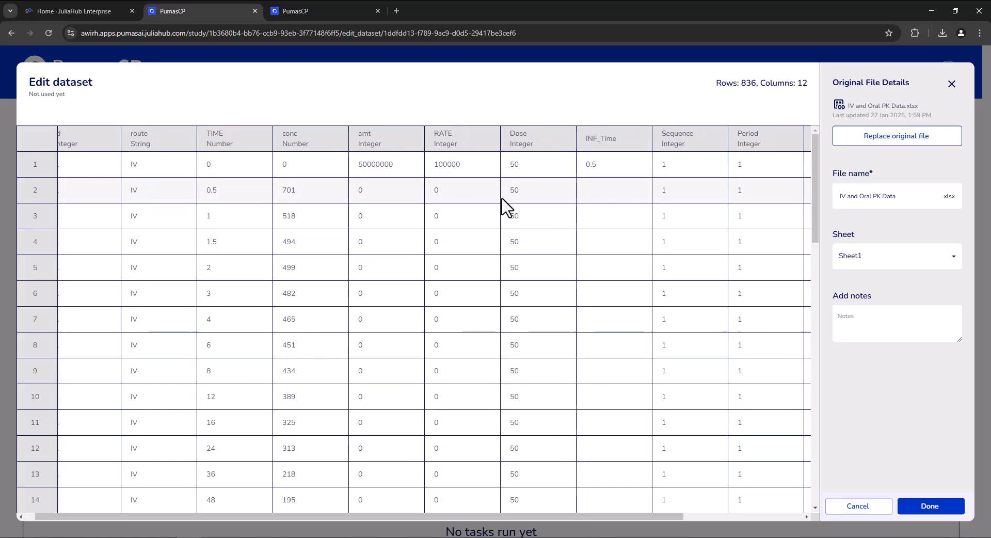
{"action": "scroll", "coordinate": [613, 237], "scroll_direction": "left", "scroll_amount": 5}
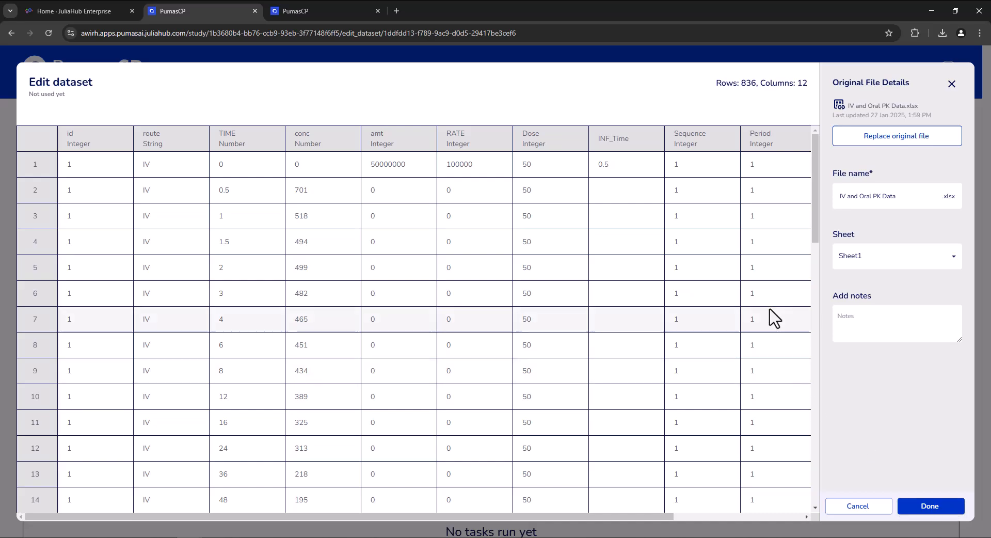
{"action": "scroll", "coordinate": [746, 237], "scroll_direction": "right", "scroll_amount": 5}
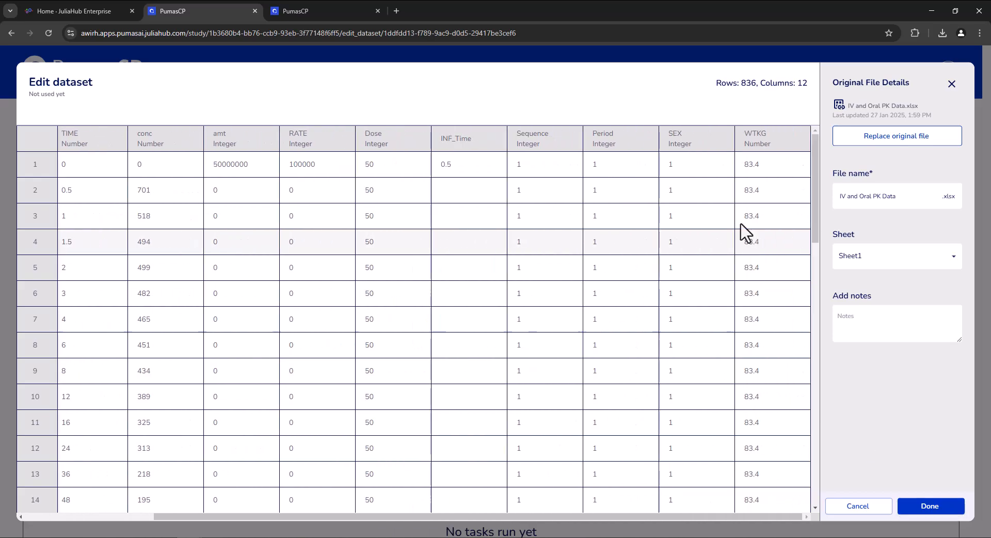
{"action": "double_click", "coordinate": [520, 168]}
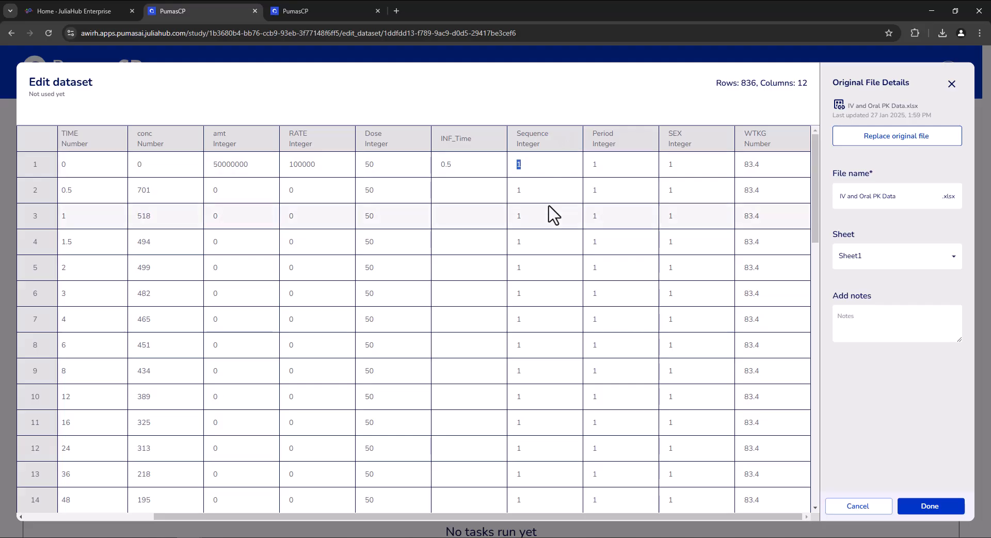
{"action": "scroll", "coordinate": [534, 346], "scroll_direction": "down", "scroll_amount": 2}
{"action": "scroll", "coordinate": [534, 356], "scroll_direction": "down", "scroll_amount": 12}
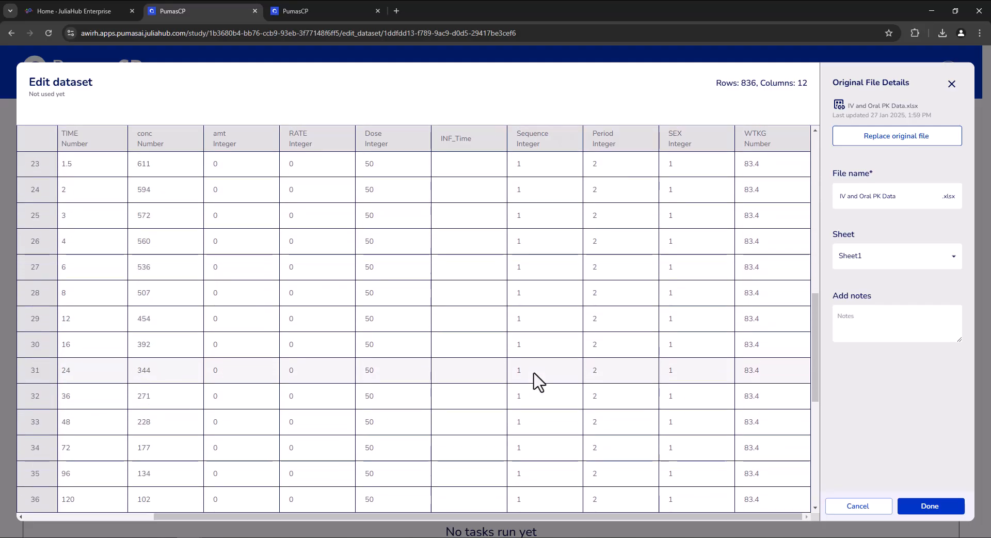
{"action": "scroll", "coordinate": [536, 381], "scroll_direction": "up", "scroll_amount": 14}
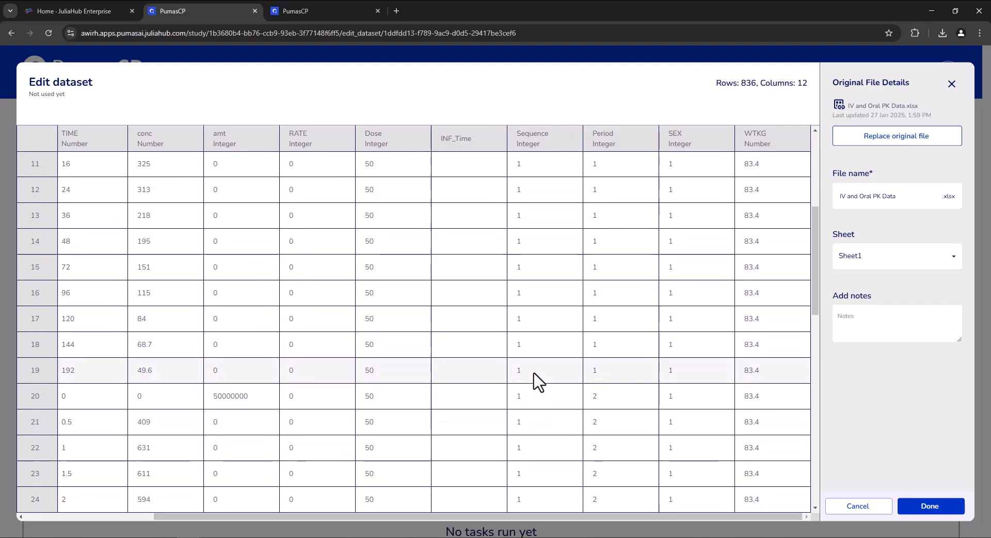
{"action": "left_click", "coordinate": [538, 174]}
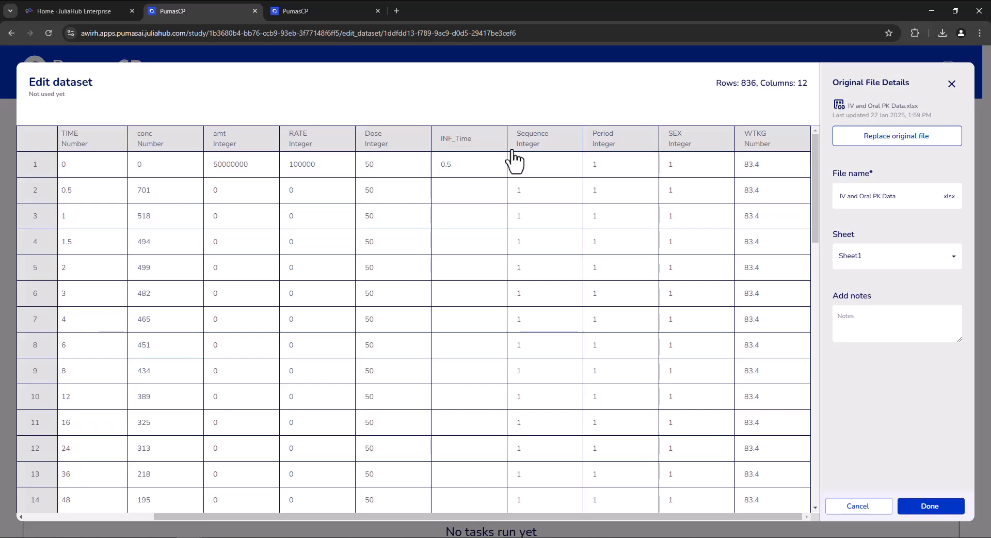
{"action": "left_click", "coordinate": [929, 507]}
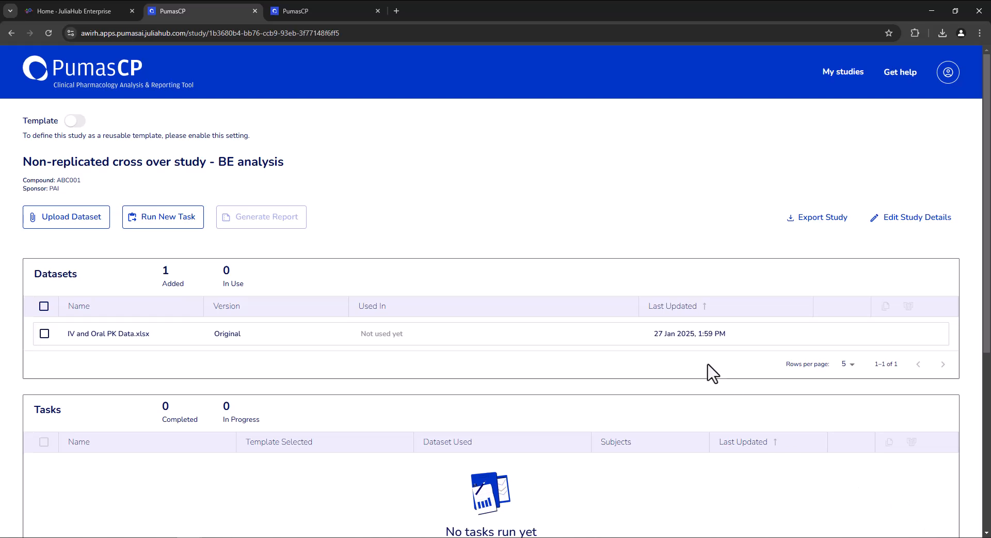
Start a transformed copy of the dataset and add a Derive transformation defined as :Sequence == 1 ? "RT" : "TR".
{"action": "left_click", "coordinate": [658, 334]}
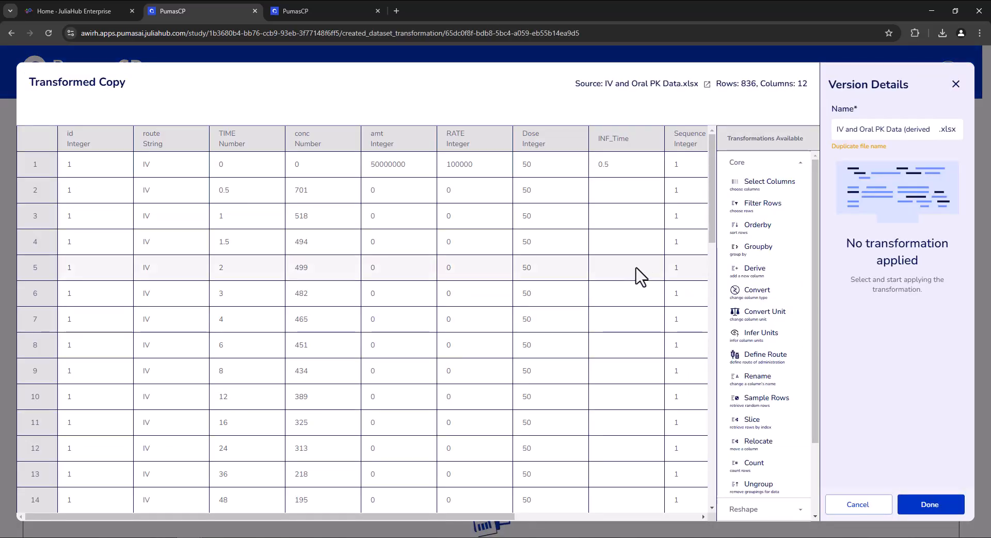
{"action": "left_click", "coordinate": [766, 276]}
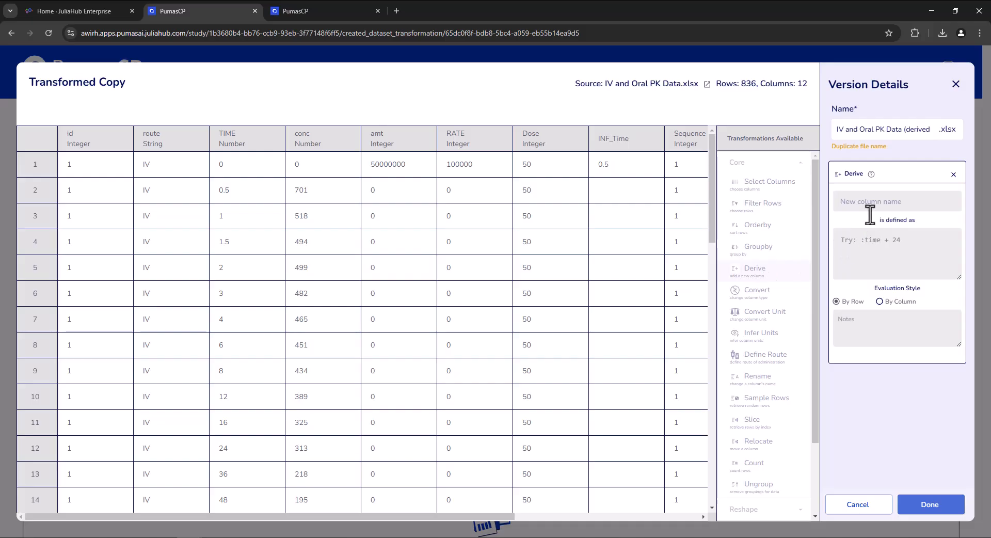
{"action": "scroll", "coordinate": [647, 238], "scroll_direction": "right", "scroll_amount": 3}
{"action": "scroll", "coordinate": [647, 239], "scroll_direction": "right", "scroll_amount": 1}
{"action": "left_click", "coordinate": [855, 251]}
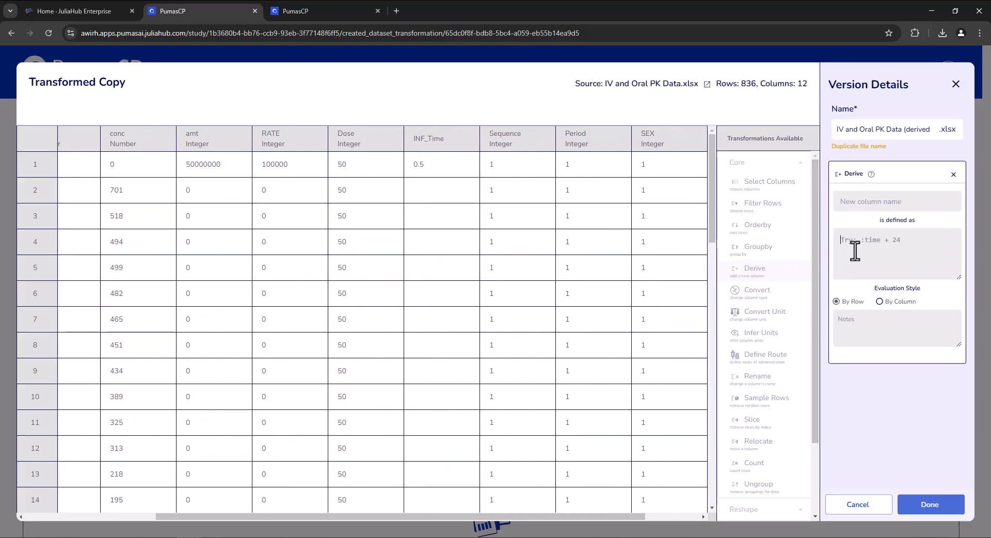
{"action": "type", "text": ":Sequen"}
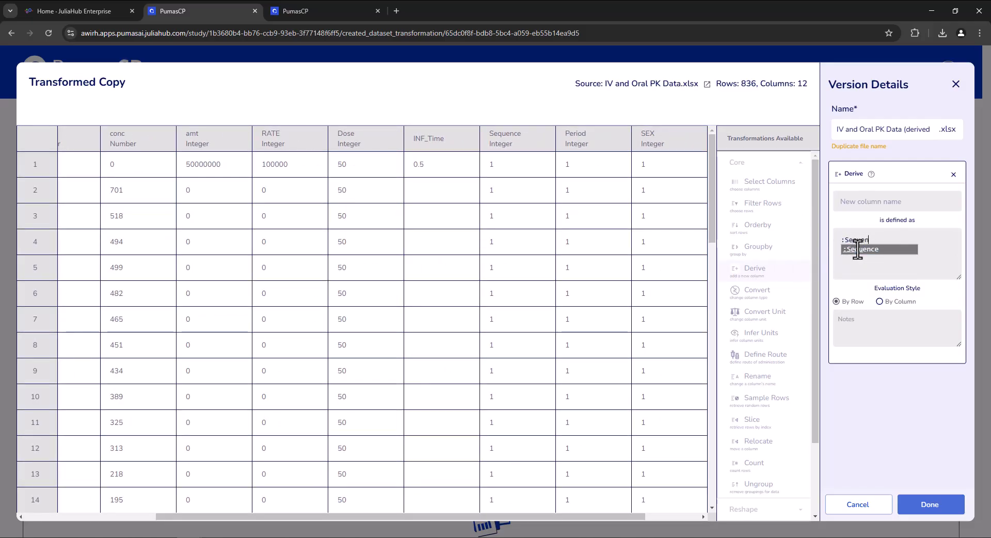
{"action": "type", "text": "ce == "}
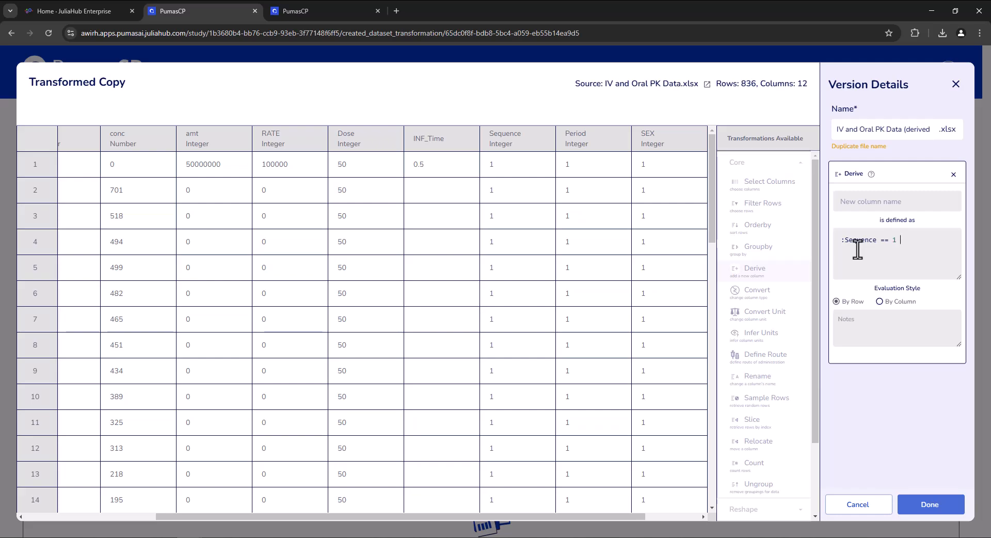
{"action": "type", "text": "1 ? \"RT\" : \""}
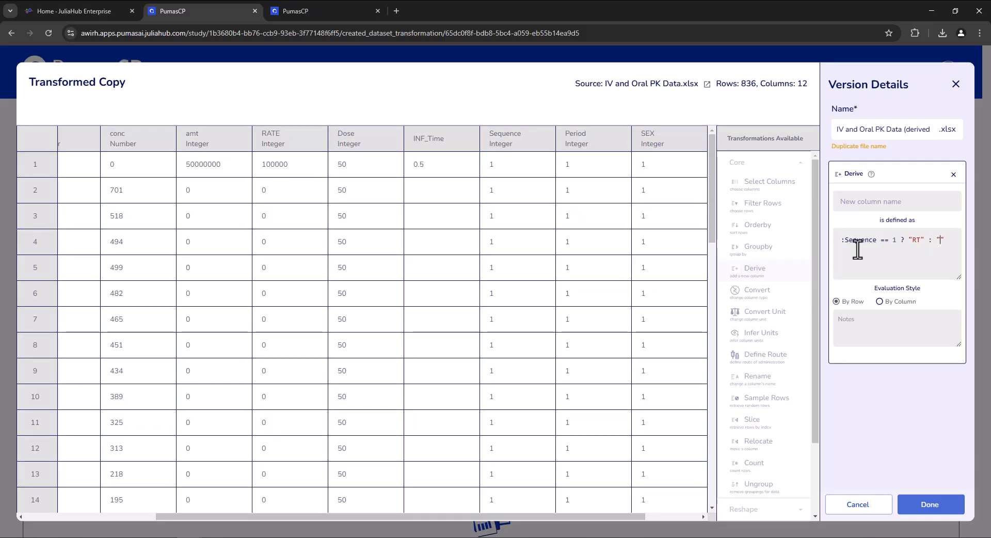
{"action": "type", "text": "TR\""}
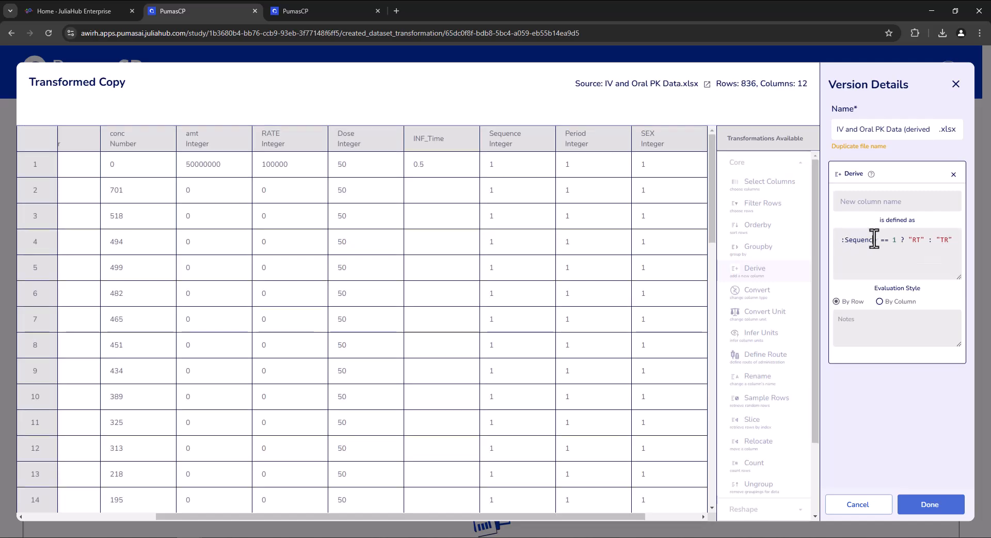
Name the derived column Sequence, check it in the table and save the transformed dataset version.
{"action": "left_click", "coordinate": [875, 202]}
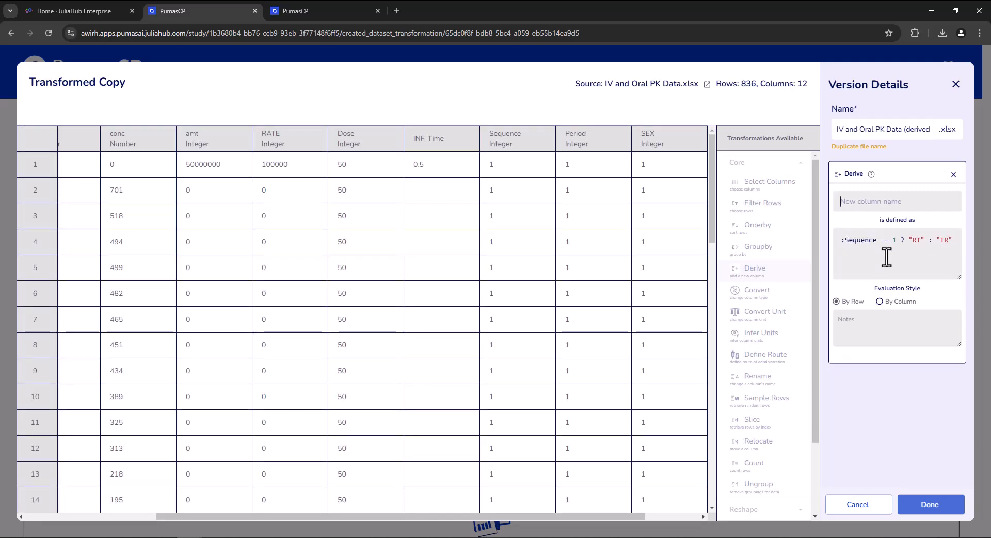
{"action": "type", "text": "Sequence"}
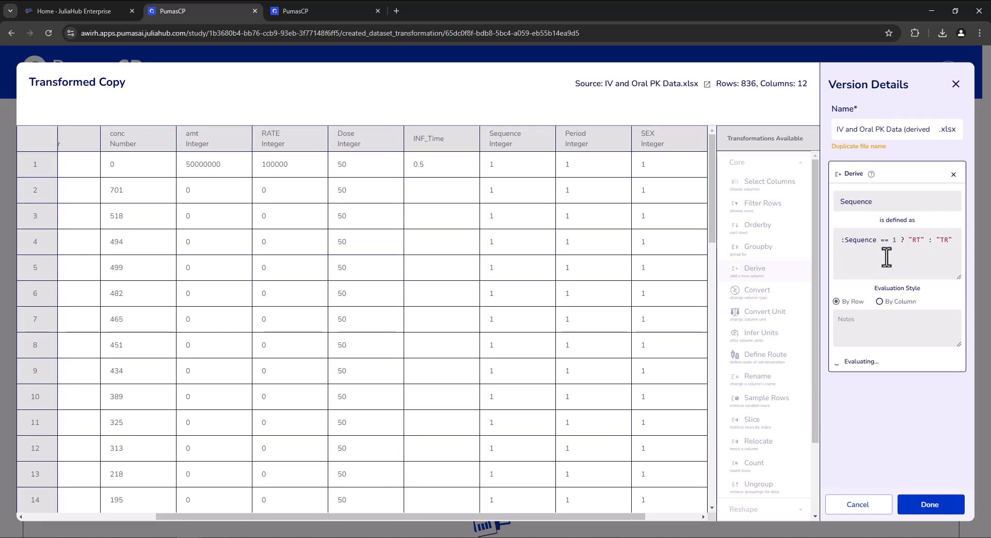
{"action": "scroll", "coordinate": [658, 216], "scroll_direction": "right", "scroll_amount": 5}
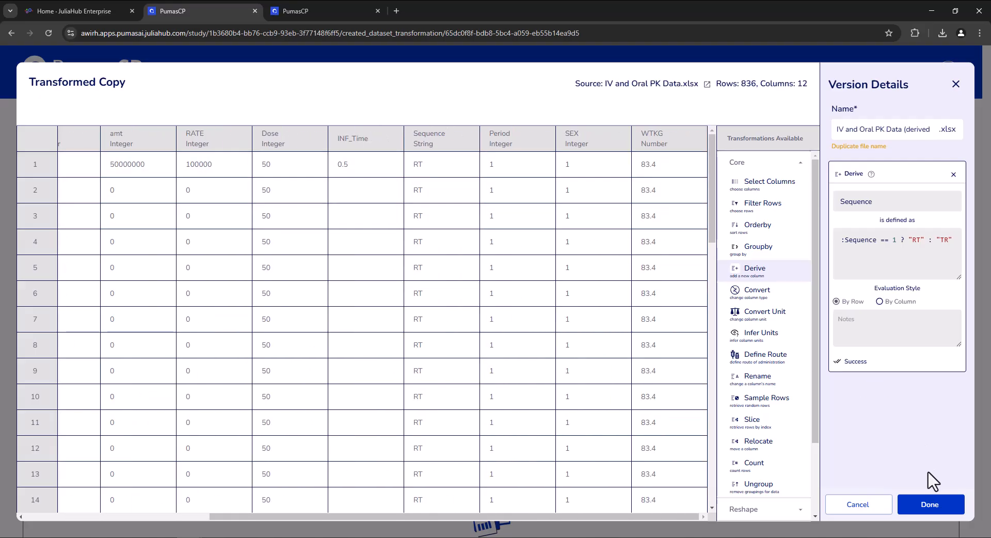
{"action": "left_click", "coordinate": [939, 508]}
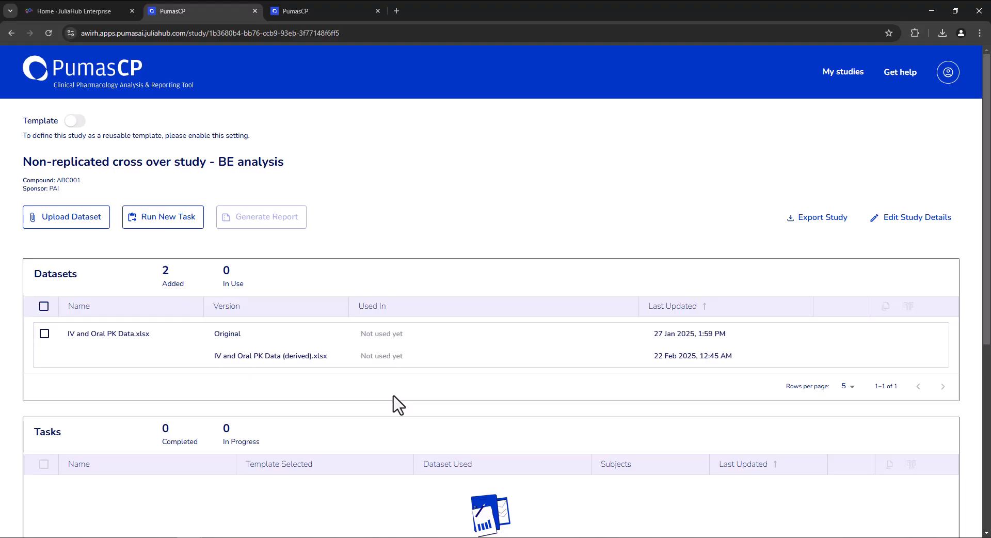
Create a new task named NCA_BE and choose IV and Oral PK Data (derived).xlsx as its dataset.
{"action": "left_click", "coordinate": [151, 226]}
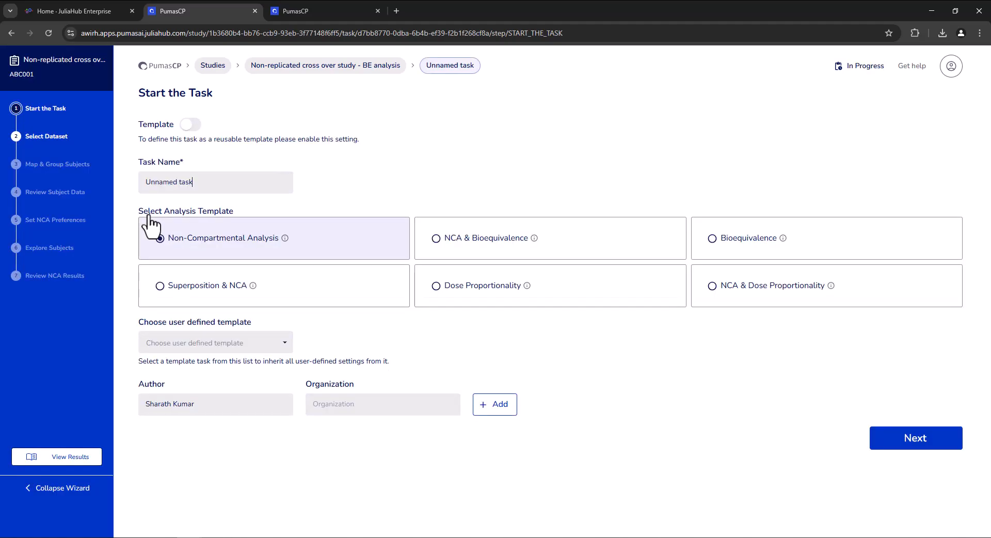
{"action": "left_click_drag", "start_coordinate": [197, 182], "coordinate": [133, 184]}
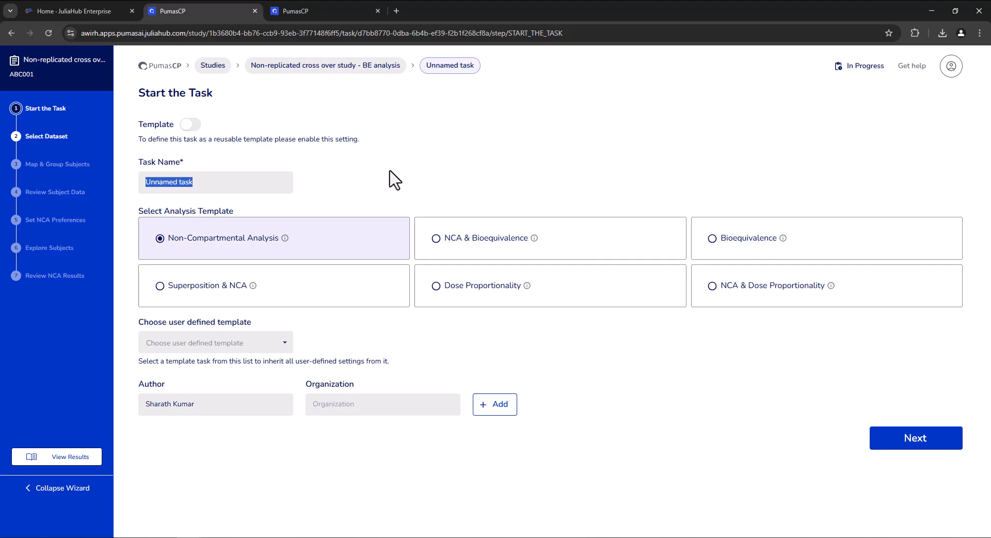
{"action": "type", "text": "NCA_BE"}
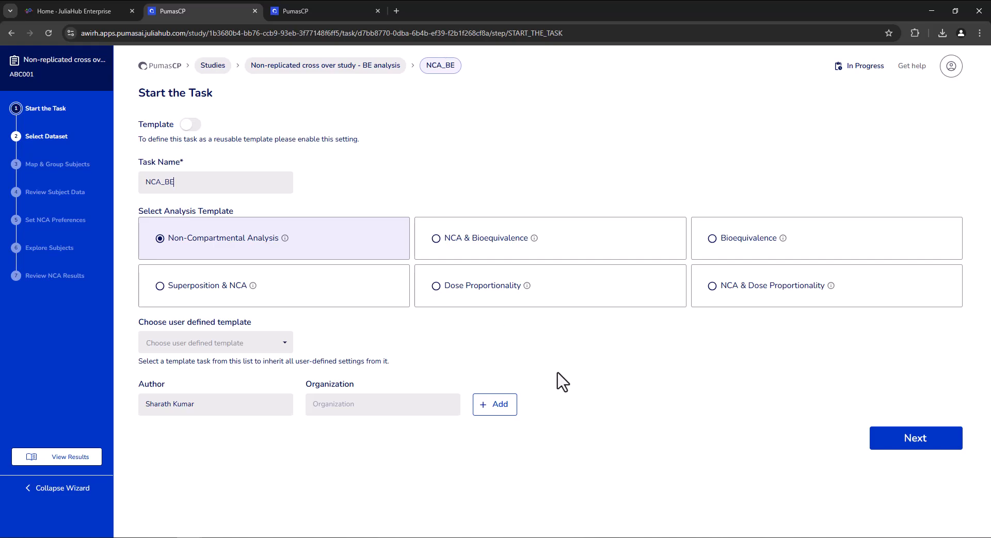
{"action": "left_click", "coordinate": [904, 447]}
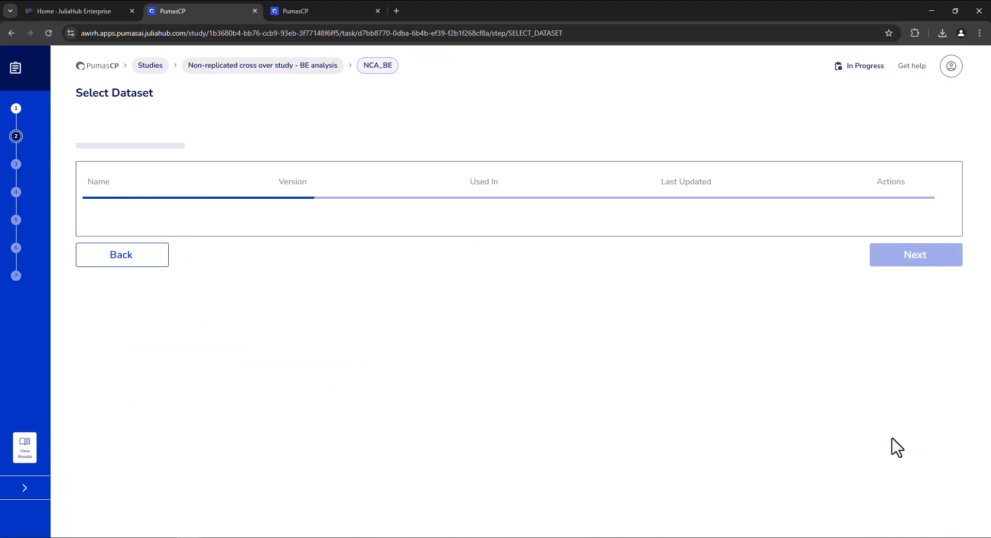
{"action": "left_click", "coordinate": [276, 228]}
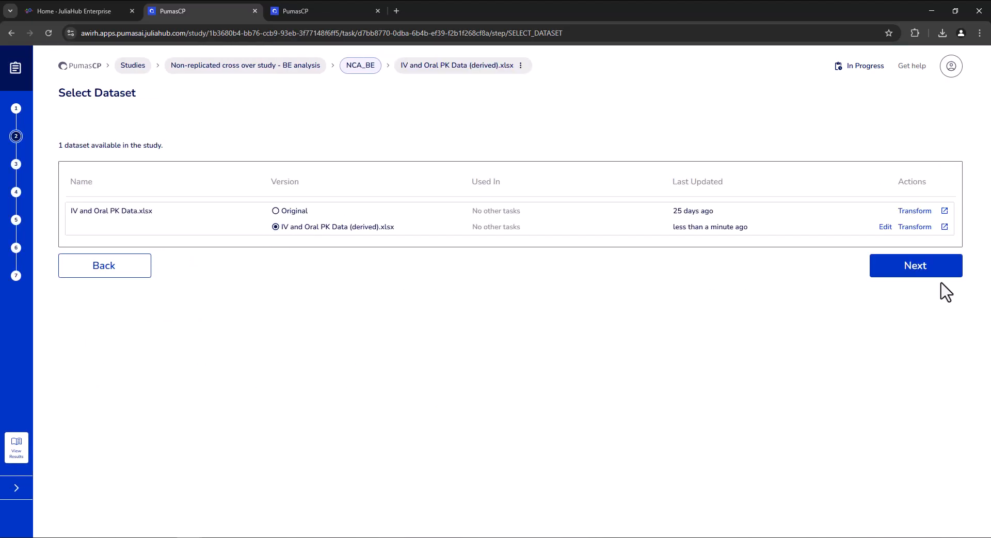
{"action": "left_click", "coordinate": [931, 270]}
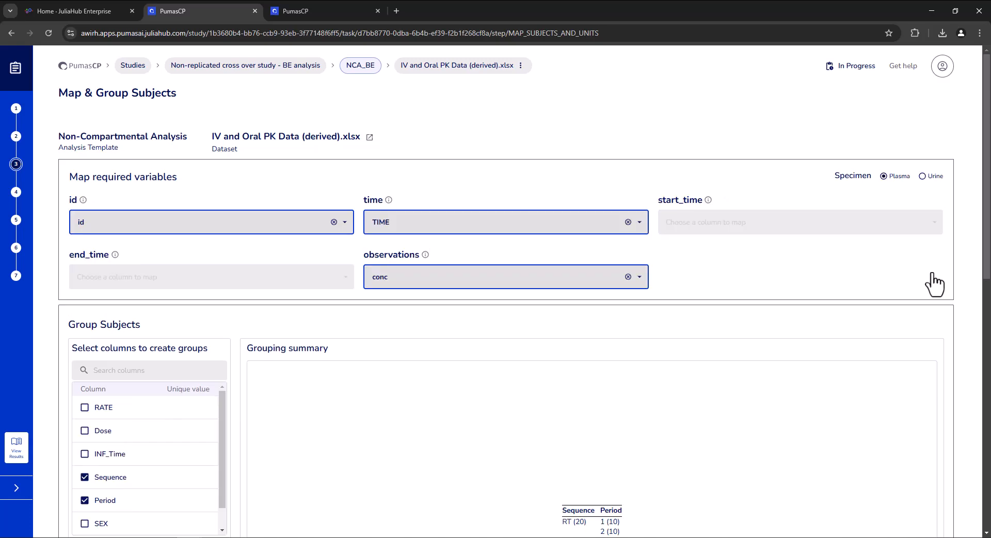
Review the variable mapping and the Sequence and Period grouping, accept them and continue to the subject data review.
{"action": "scroll", "coordinate": [686, 258], "scroll_direction": "down", "scroll_amount": 1}
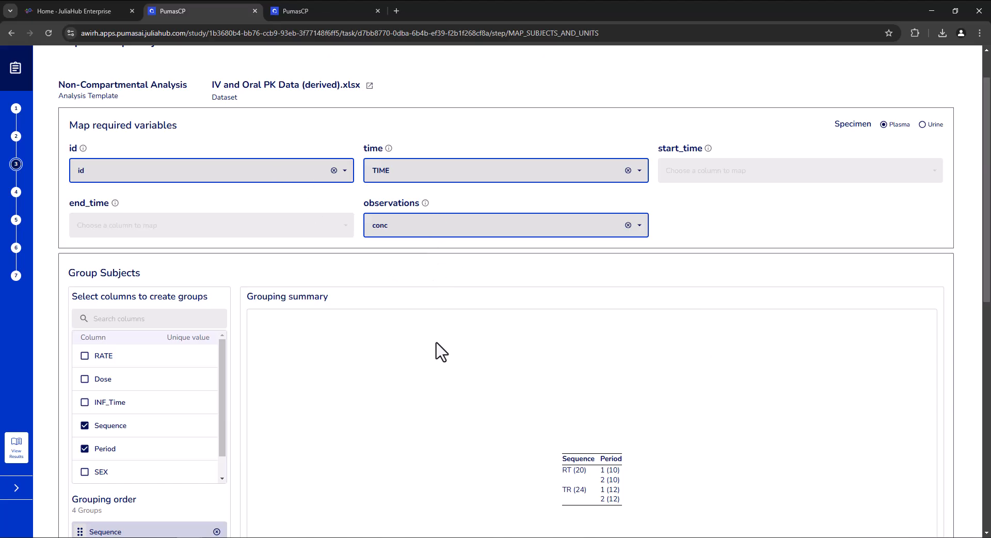
{"action": "scroll", "coordinate": [458, 454], "scroll_direction": "down", "scroll_amount": 8}
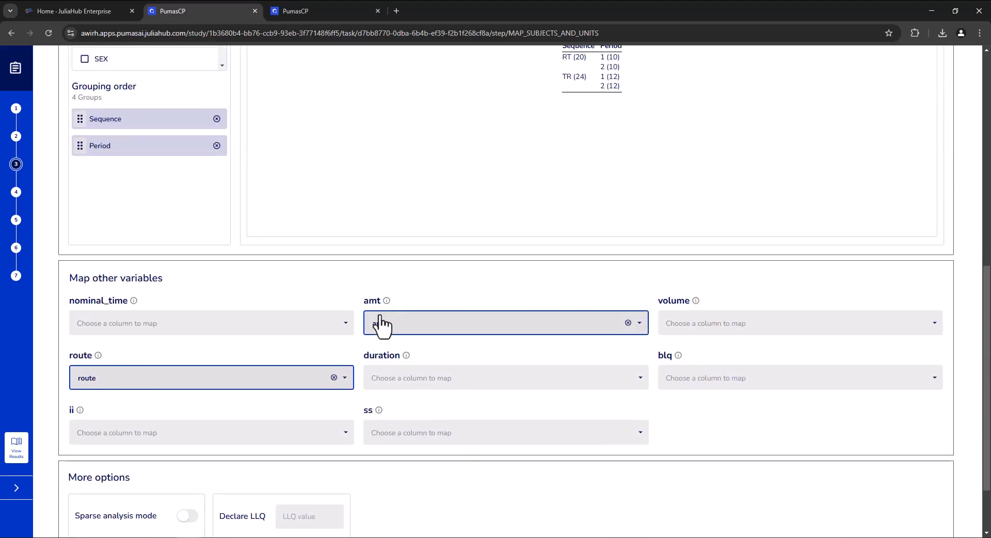
{"action": "scroll", "coordinate": [472, 336], "scroll_direction": "up", "scroll_amount": 2}
{"action": "scroll", "coordinate": [476, 336], "scroll_direction": "up", "scroll_amount": 4}
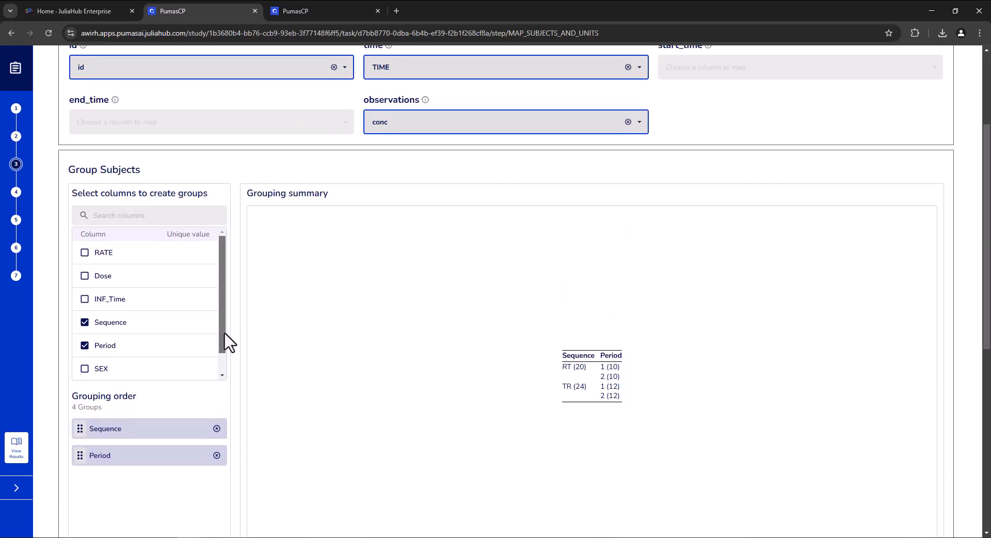
{"action": "scroll", "coordinate": [222, 341], "scroll_direction": "down", "scroll_amount": 1}
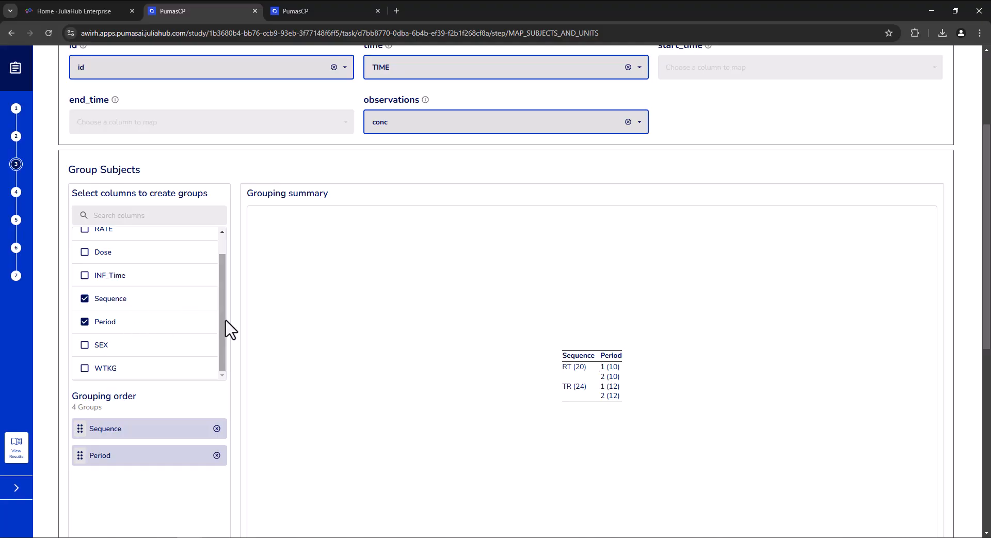
{"action": "scroll", "coordinate": [228, 325], "scroll_direction": "up", "scroll_amount": 1}
{"action": "scroll", "coordinate": [225, 315], "scroll_direction": "down", "scroll_amount": 1}
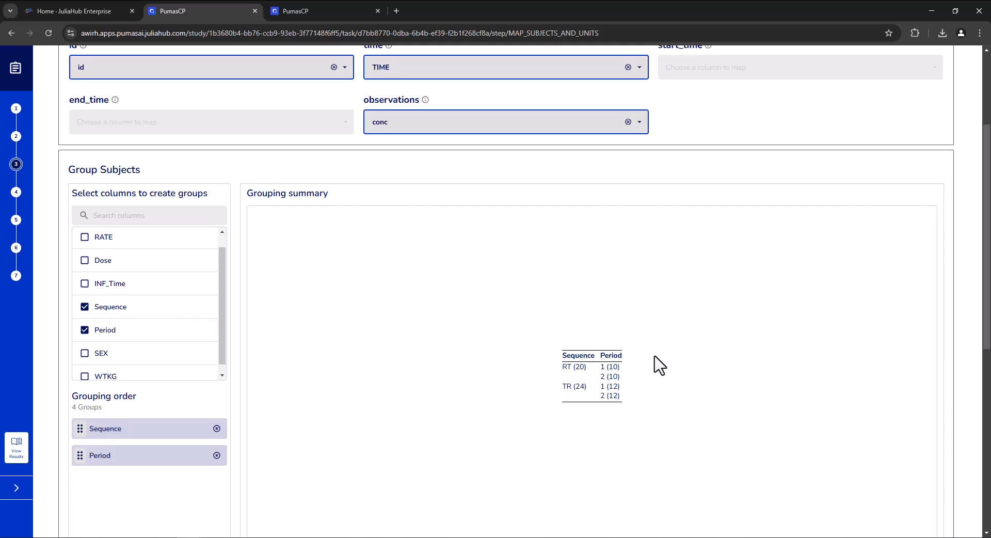
{"action": "scroll", "coordinate": [666, 422], "scroll_direction": "down", "scroll_amount": 2}
{"action": "scroll", "coordinate": [671, 425], "scroll_direction": "down", "scroll_amount": 5}
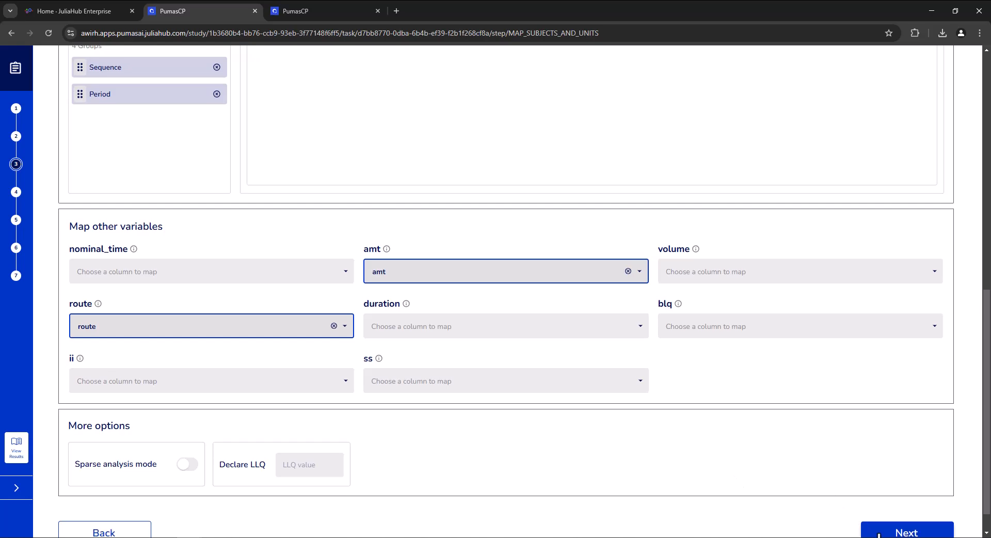
{"action": "left_click", "coordinate": [878, 533]}
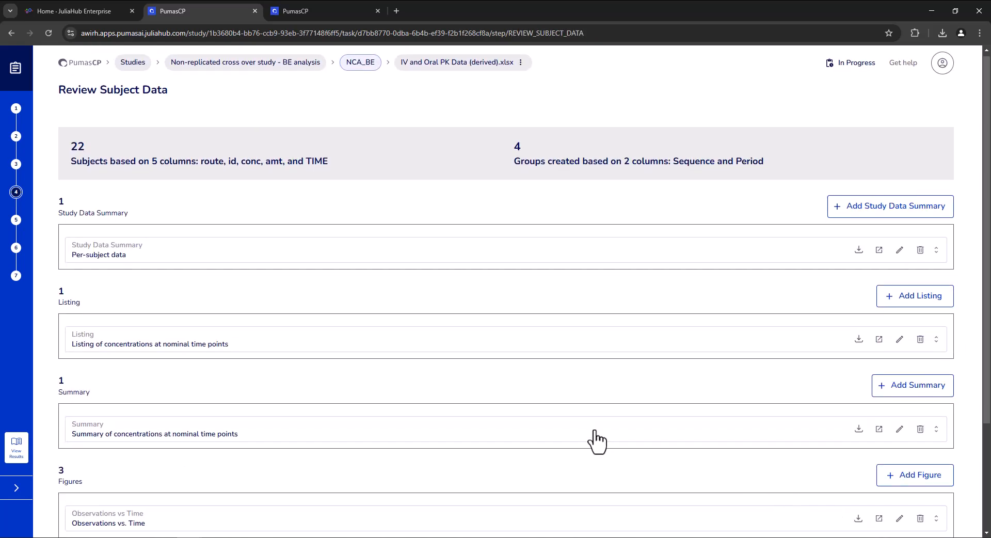
Expand the Summary Observations vs. Time figure and examine its plots by sequence and period.
{"action": "scroll", "coordinate": [464, 441], "scroll_direction": "down", "scroll_amount": 3}
{"action": "left_click", "coordinate": [381, 429]}
{"action": "scroll", "coordinate": [379, 420], "scroll_direction": "down", "scroll_amount": 4}
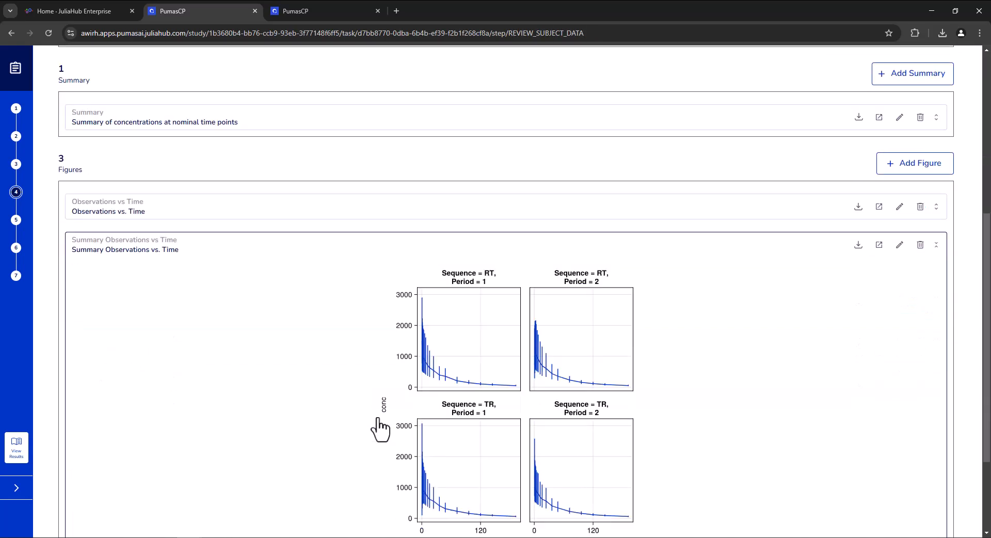
Skip ahead to the Review NCA Results stage of the task and expand the NCA parameter summary table.
{"action": "scroll", "coordinate": [728, 454], "scroll_direction": "down", "scroll_amount": 2}
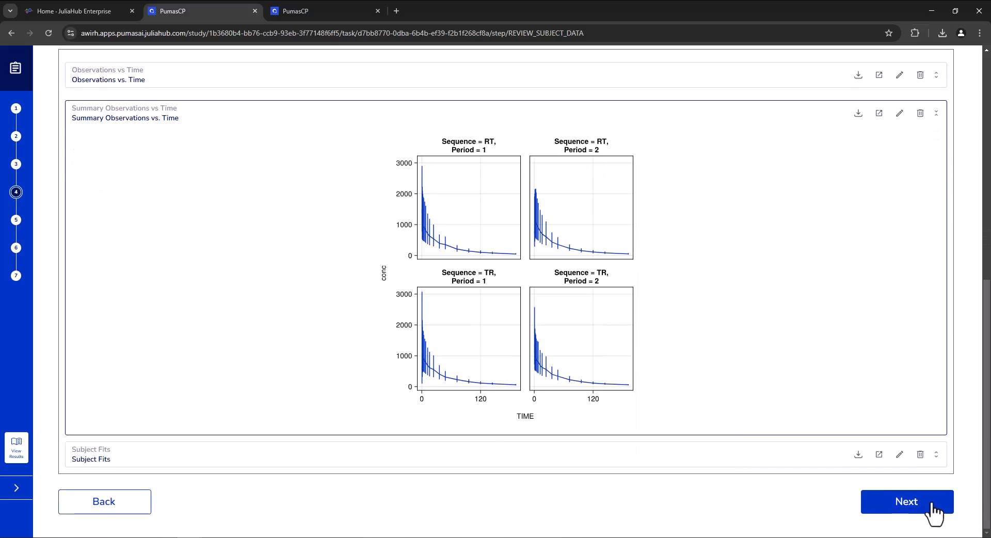
{"action": "left_click", "coordinate": [16, 276]}
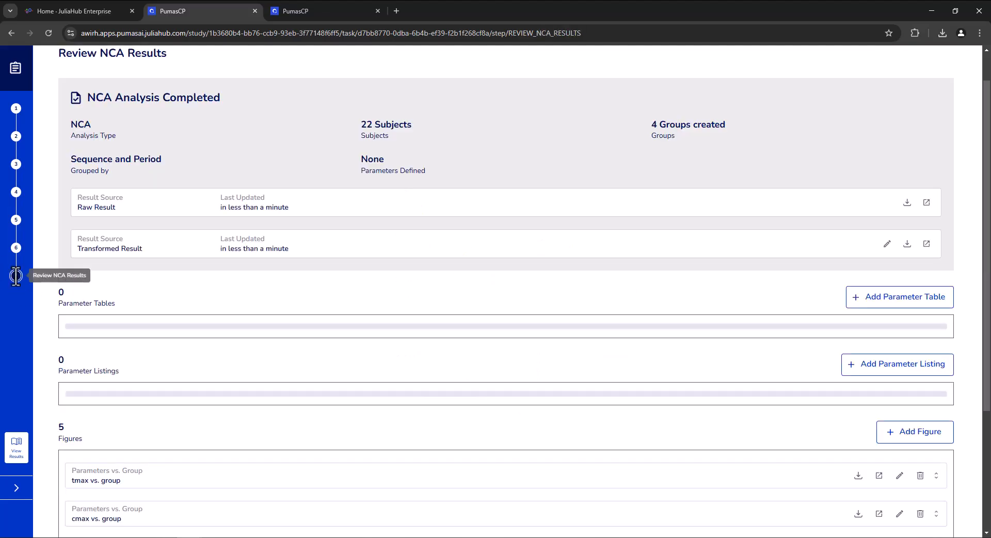
{"action": "left_click", "coordinate": [196, 347]}
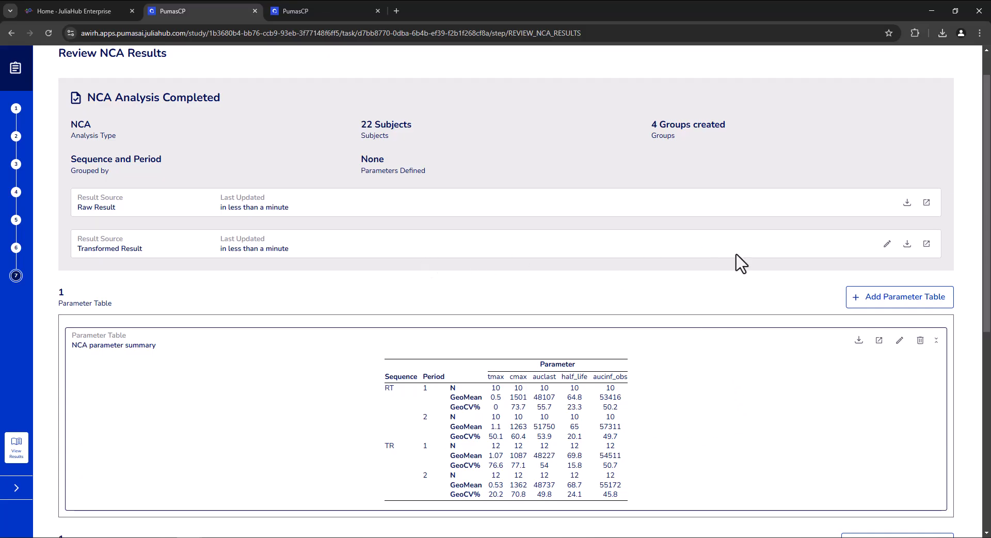
Preview the raw NCA result, examine the id, Sequence and Period of subject 1 in both periods, and return to the results review.
{"action": "left_click", "coordinate": [927, 204]}
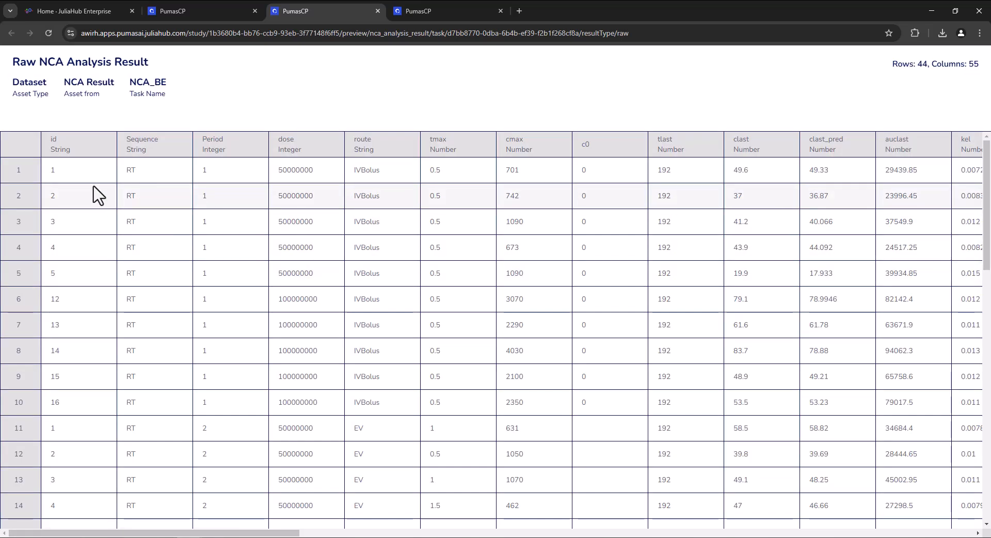
{"action": "double_click", "coordinate": [52, 170]}
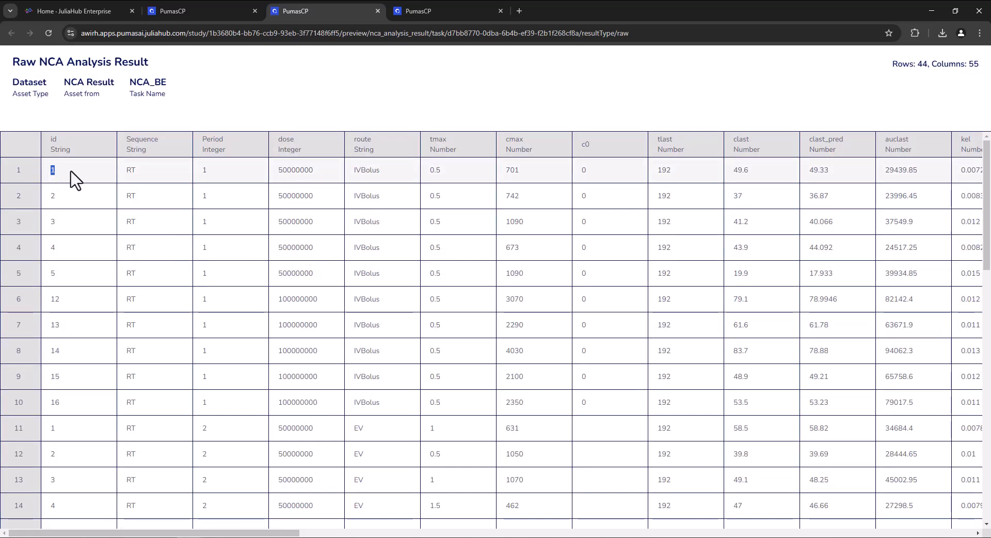
{"action": "double_click", "coordinate": [130, 170]}
{"action": "double_click", "coordinate": [204, 170]}
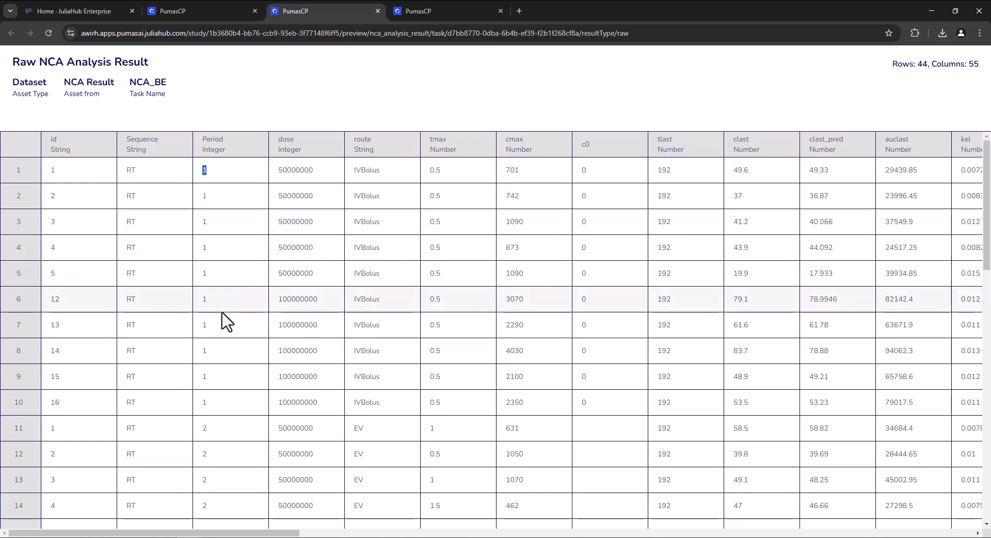
{"action": "left_click", "coordinate": [75, 431]}
{"action": "left_click_drag", "start_coordinate": [75, 431], "coordinate": [226, 434]}
{"action": "left_click", "coordinate": [257, 434]}
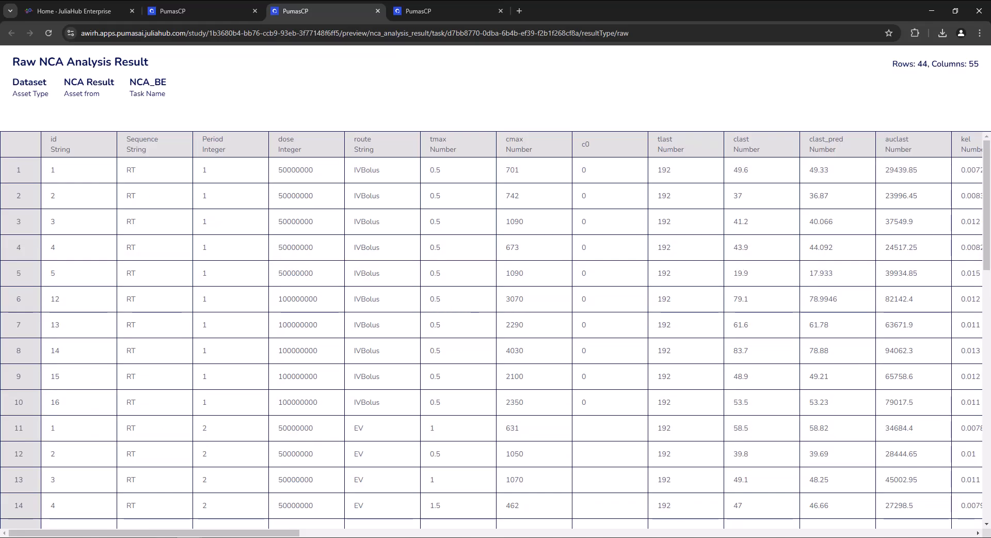
{"action": "mouse_move", "coordinate": [284, 533]}
{"action": "left_mouse_down"}
{"action": "mouse_move", "coordinate": [542, 535]}
{"action": "mouse_move", "coordinate": [284, 535]}
{"action": "left_mouse_up"}
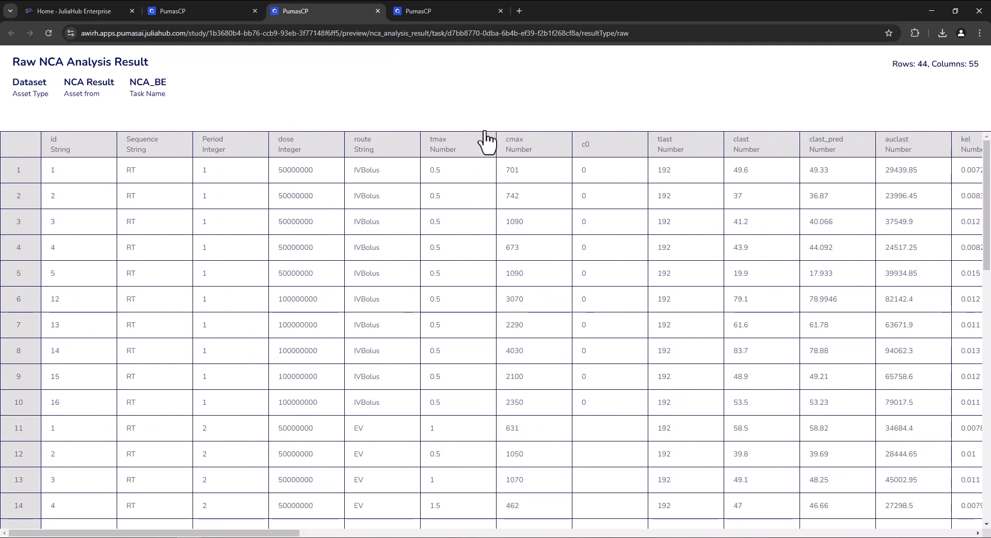
{"action": "left_click", "coordinate": [227, 7]}
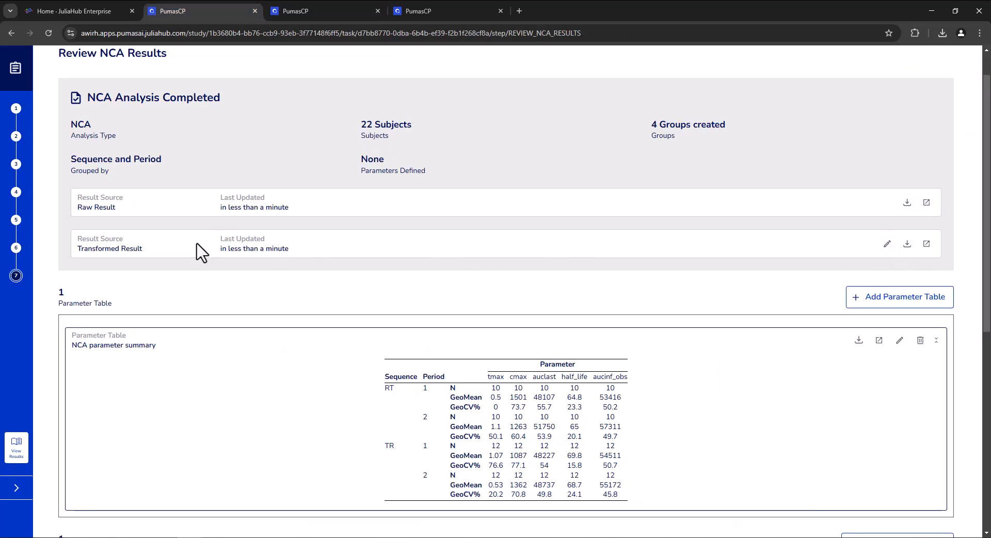
Add a Select Columns transformation to the transformed NCA result, clear the full selection and choose id, Sequence and Period.
{"action": "left_click", "coordinate": [889, 246]}
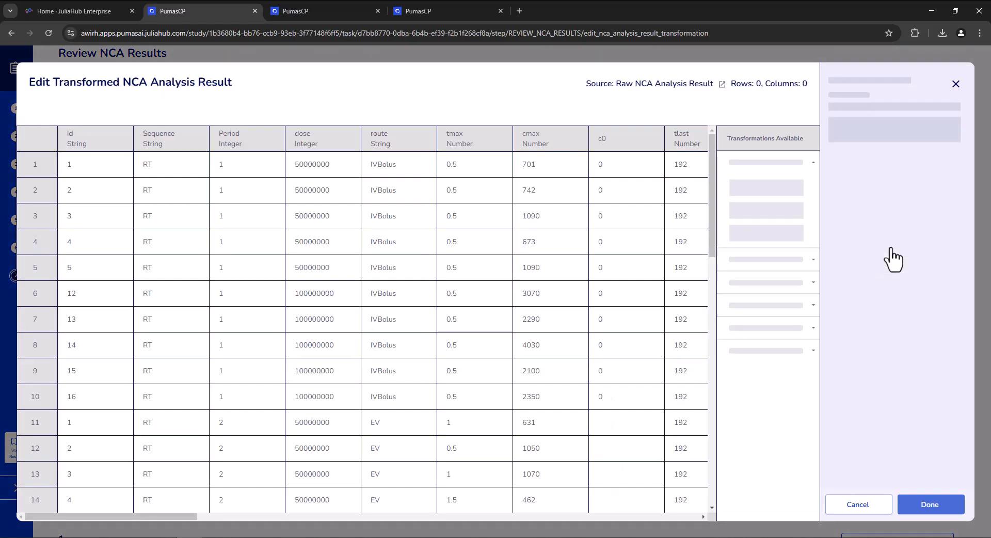
{"action": "left_click", "coordinate": [788, 183]}
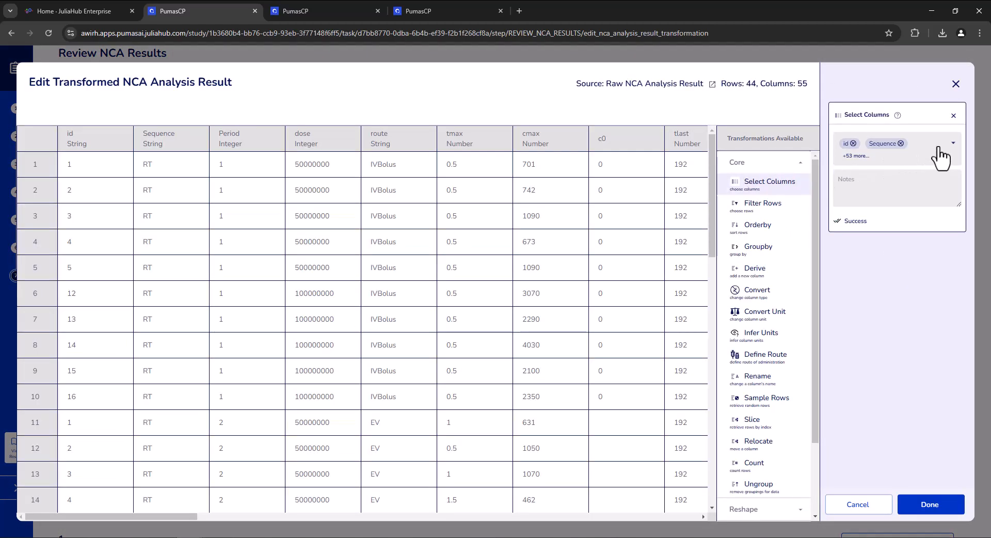
{"action": "left_click", "coordinate": [940, 147]}
{"action": "left_click", "coordinate": [886, 177]}
{"action": "left_click", "coordinate": [873, 187]}
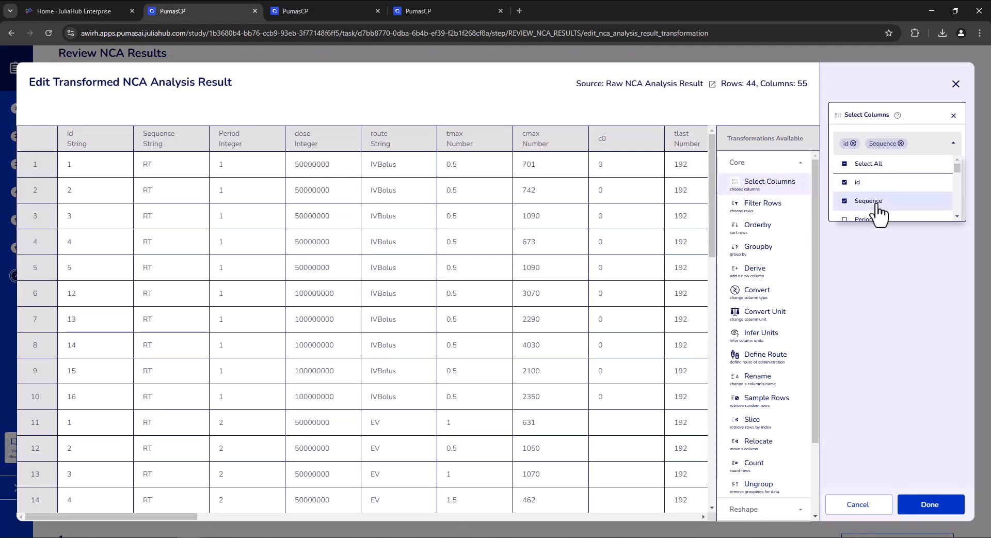
{"action": "left_click", "coordinate": [874, 202]}
{"action": "left_click", "coordinate": [872, 175]}
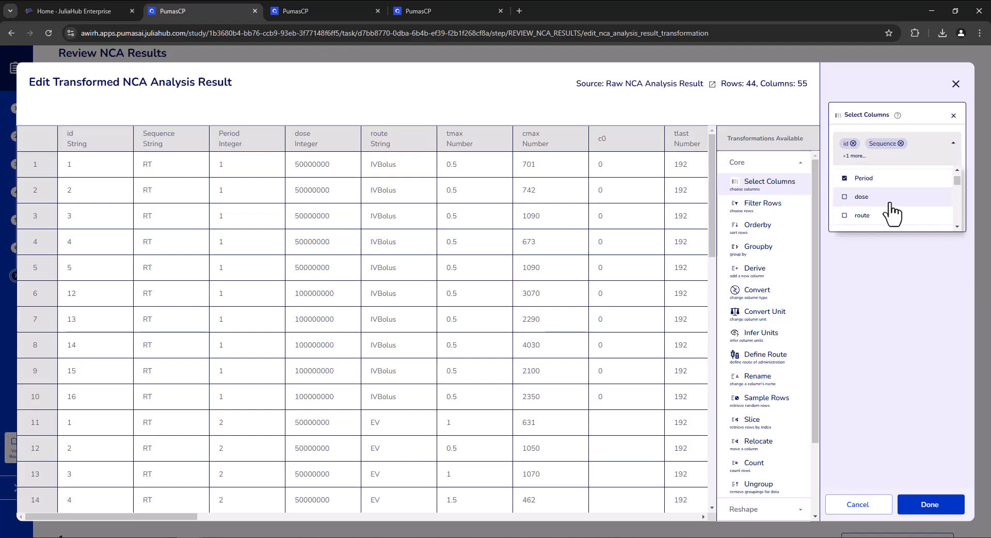
Include dose, cmax, clast and auclast in the column selection and save the transformed NCA result.
{"action": "left_click", "coordinate": [878, 197]}
{"action": "scroll", "coordinate": [885, 212], "scroll_direction": "down", "scroll_amount": 3}
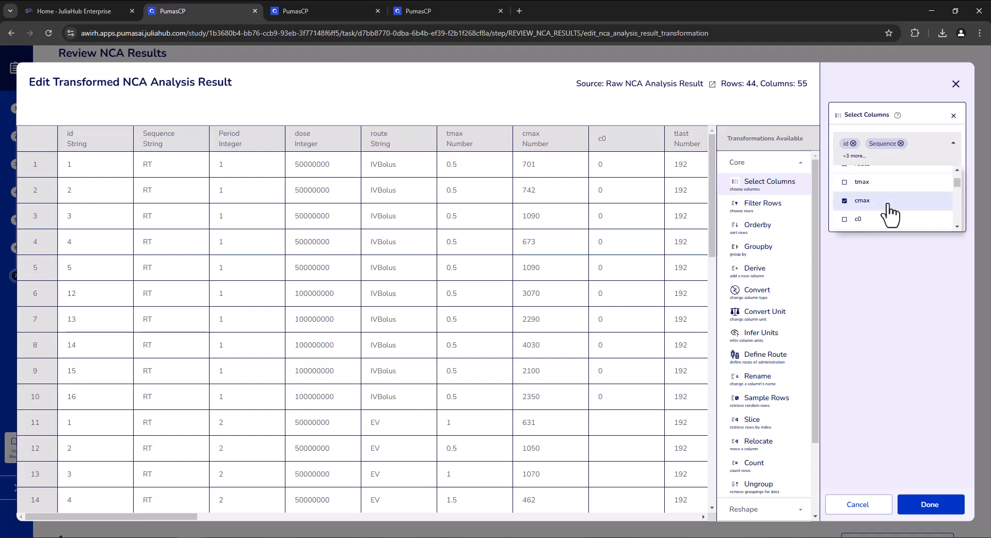
{"action": "left_click", "coordinate": [886, 204]}
{"action": "scroll", "coordinate": [889, 209], "scroll_direction": "down", "scroll_amount": 2}
{"action": "left_click", "coordinate": [887, 203]}
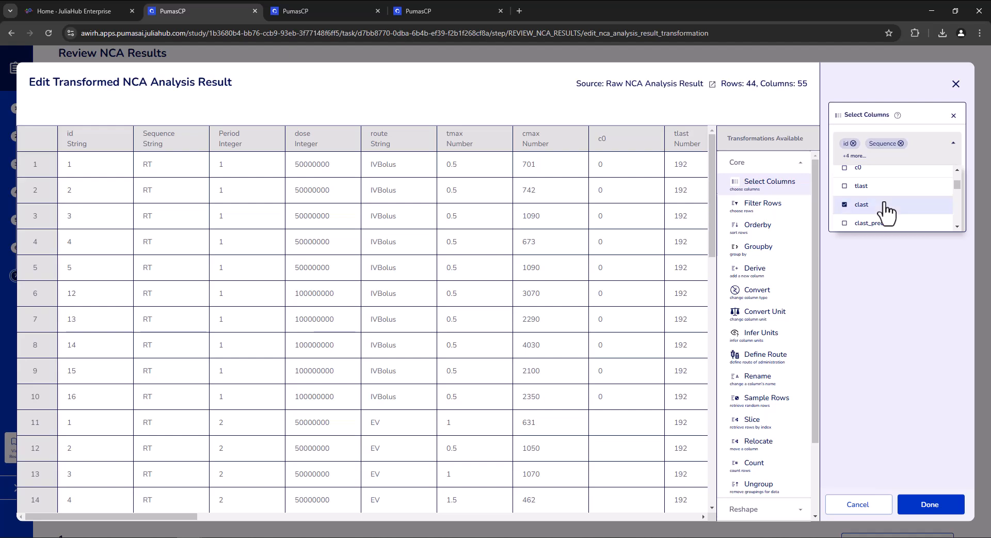
{"action": "scroll", "coordinate": [887, 203], "scroll_direction": "down", "scroll_amount": 1}
{"action": "left_click", "coordinate": [886, 194]}
{"action": "scroll", "coordinate": [895, 217], "scroll_direction": "down", "scroll_amount": 1}
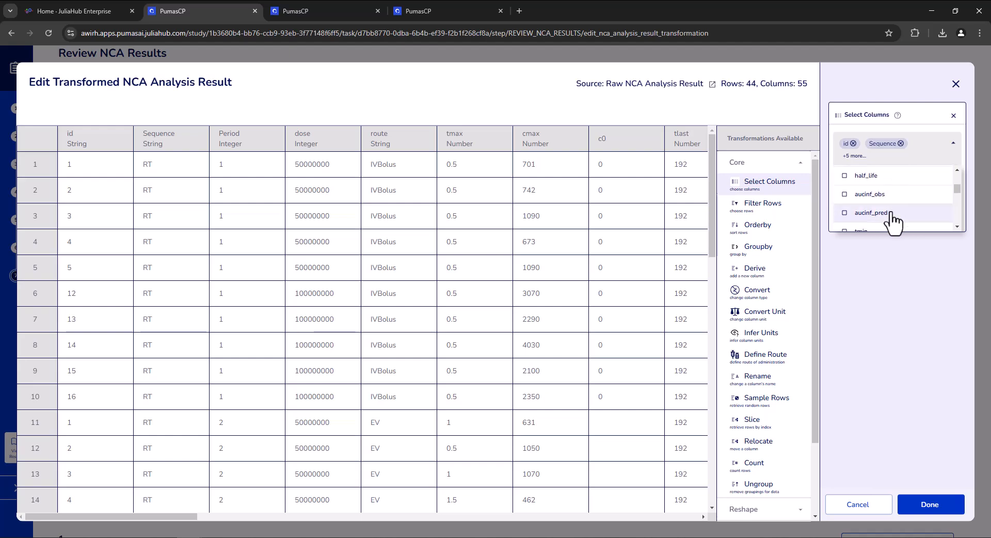
{"action": "left_click", "coordinate": [889, 283]}
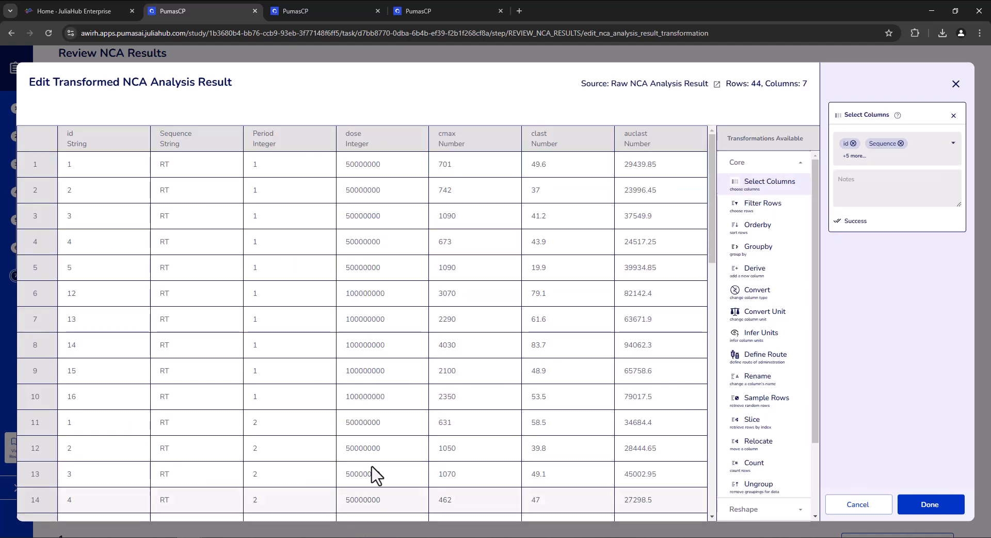
{"action": "left_click", "coordinate": [917, 506]}
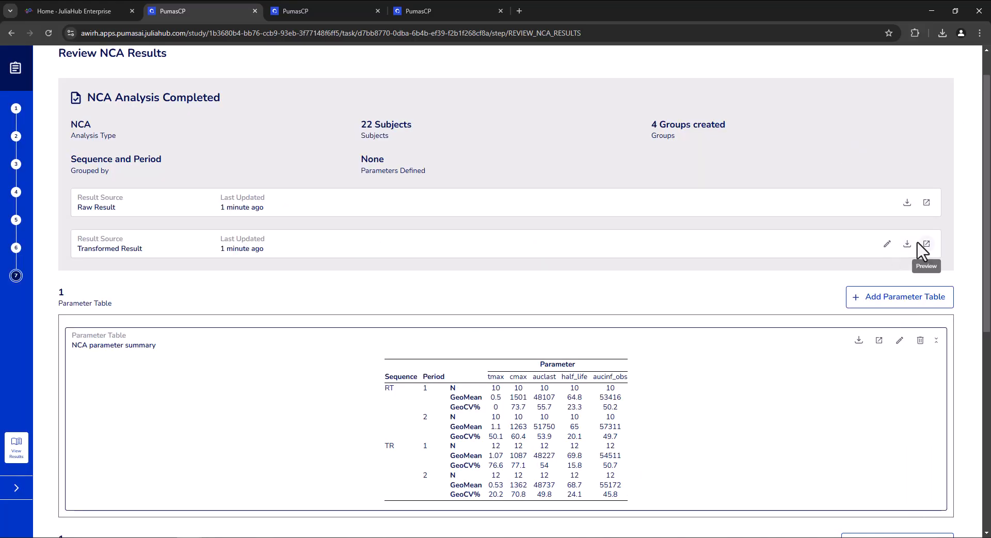
Finish the NCA results review and return to the study overview.
{"action": "scroll", "coordinate": [885, 398], "scroll_direction": "down", "scroll_amount": 2}
{"action": "scroll", "coordinate": [924, 465], "scroll_direction": "down", "scroll_amount": 6}
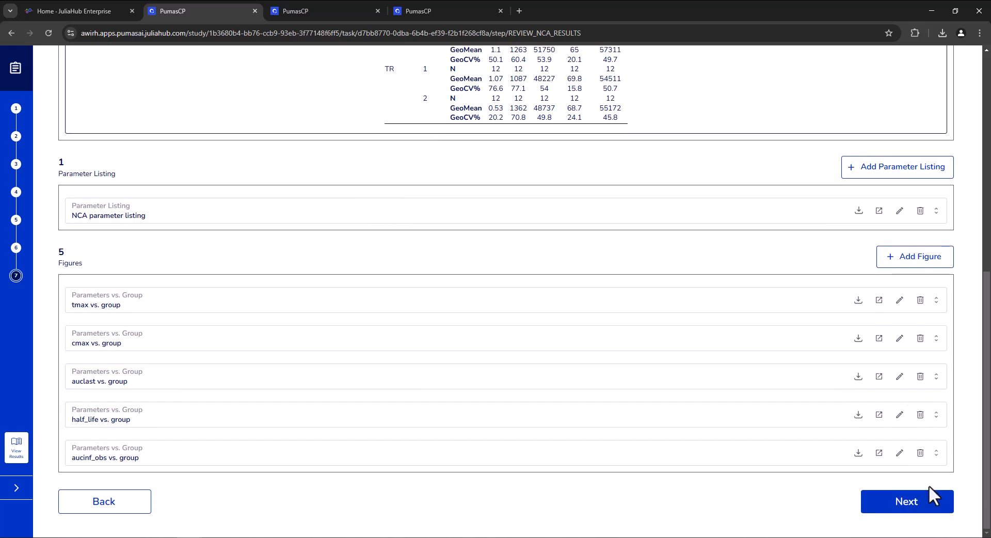
{"action": "left_click", "coordinate": [927, 502]}
{"action": "left_click", "coordinate": [927, 502]}
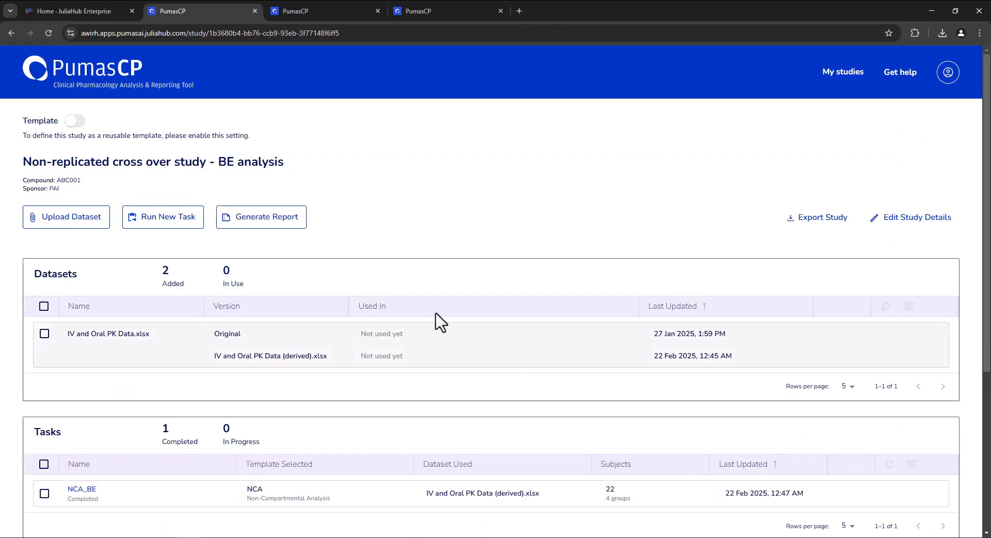
{"action": "left_click", "coordinate": [38, 228]}
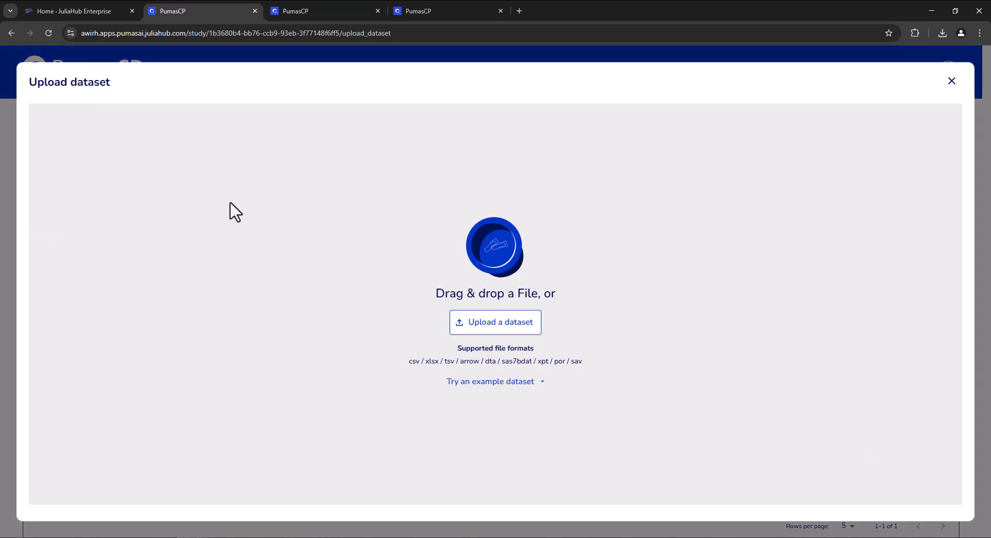
{"action": "left_click", "coordinate": [951, 82]}
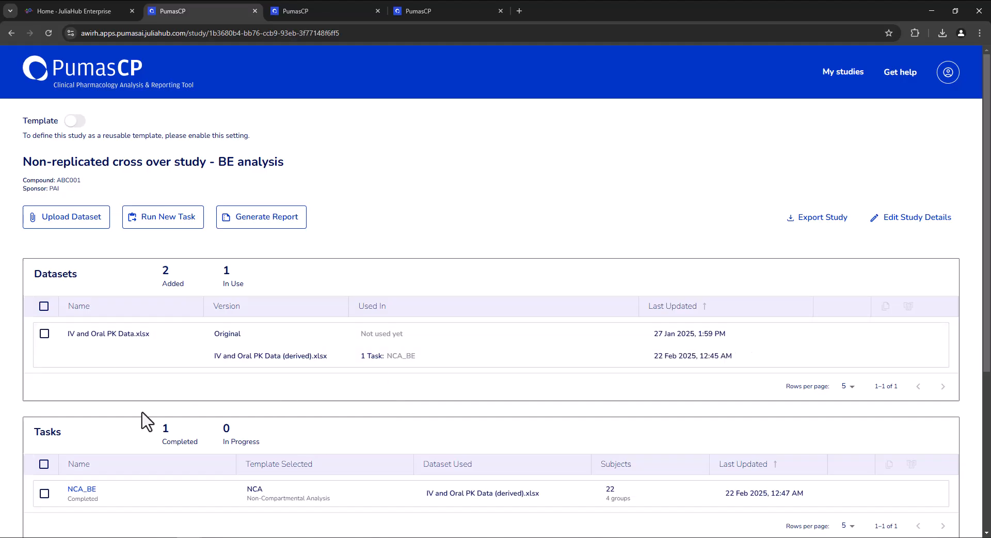